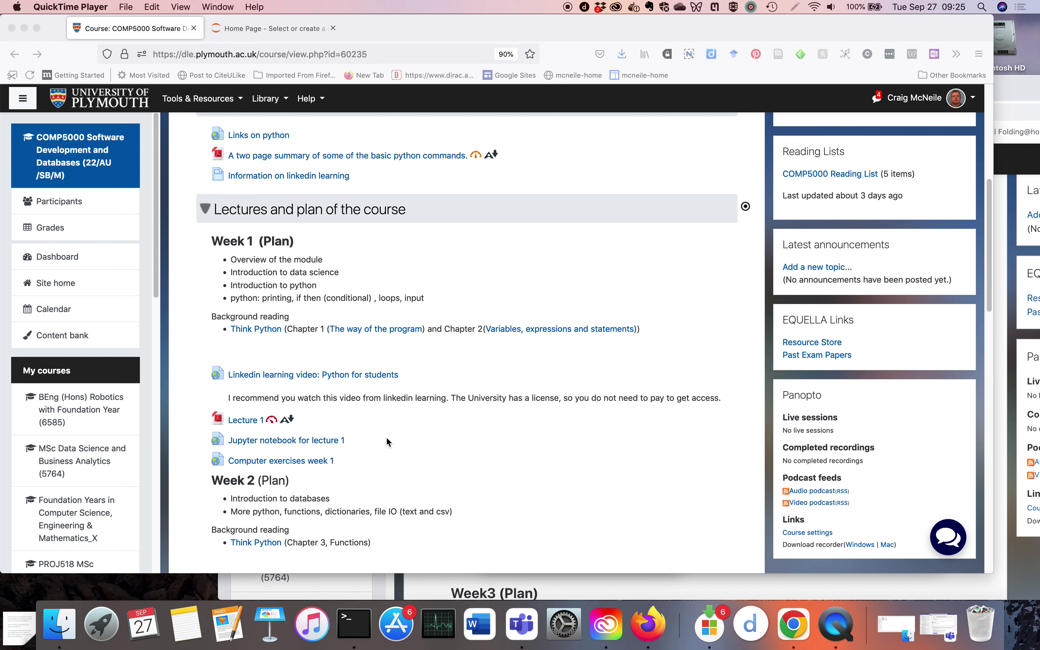
Follow the Week 1 'Jupyter notebook for lecture 1' link to Lecture1_examples.ipynb on GitHub
{"action": "left_click", "coordinate": [331, 443]}
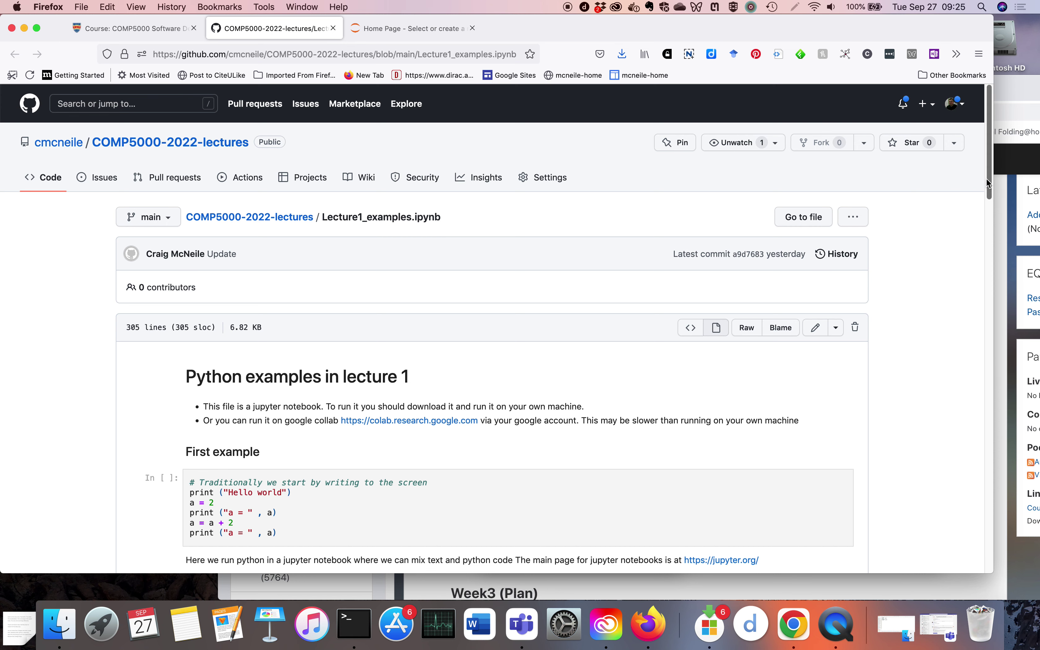
Copy the 'First example' Hello world code from the rendered notebook
{"action": "left_click_drag", "start_coordinate": [986, 178], "coordinate": [985, 211]}
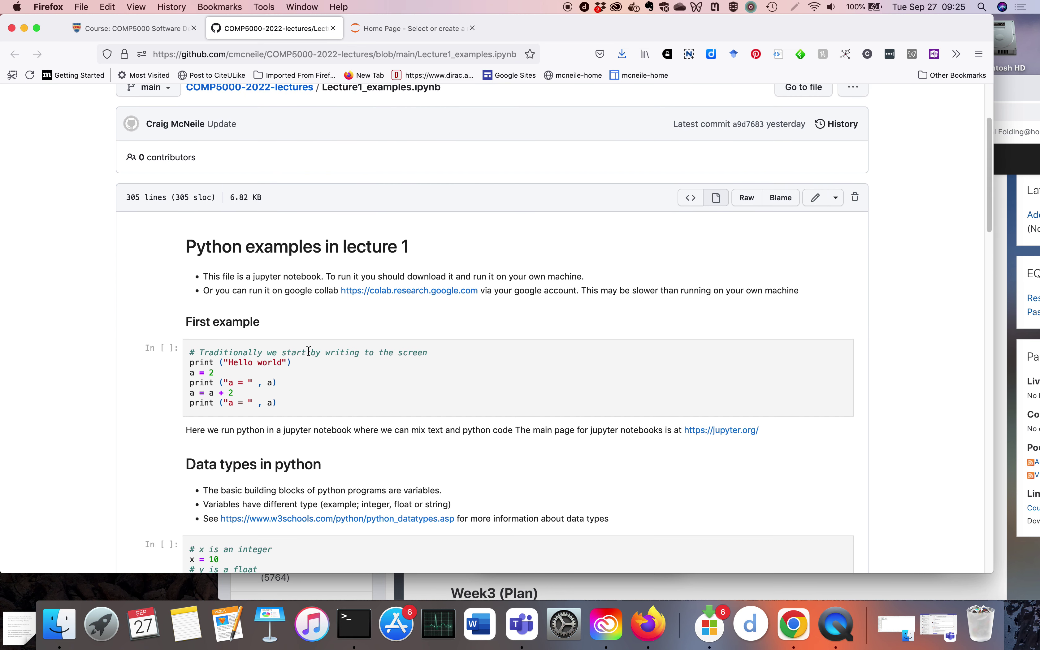
{"action": "left_click_drag", "start_coordinate": [192, 349], "coordinate": [314, 402]}
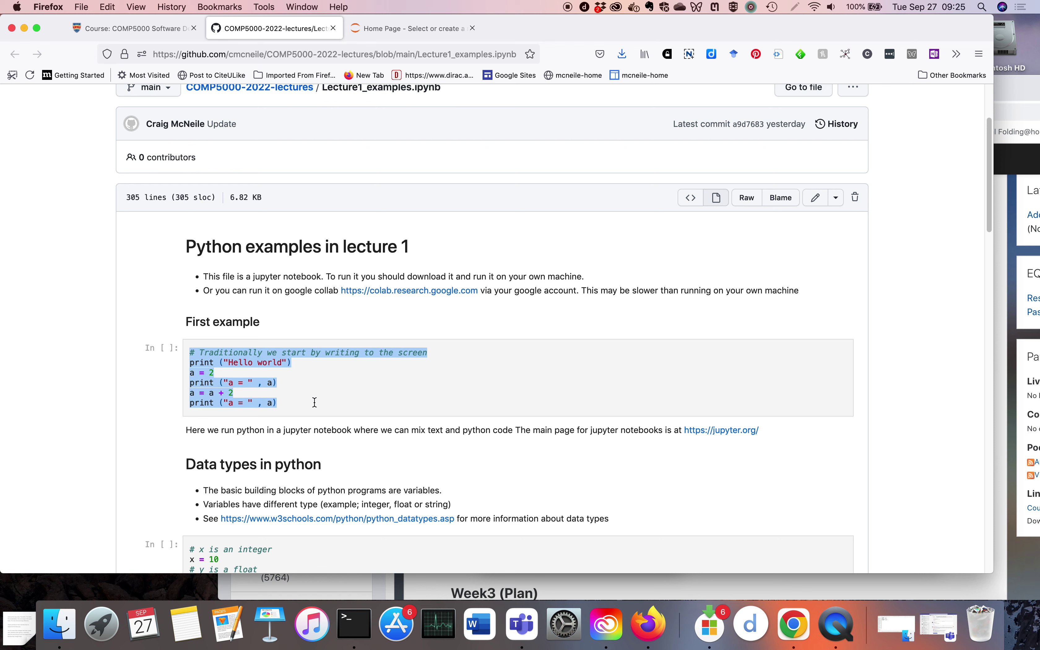
{"action": "right_click", "coordinate": [281, 365]}
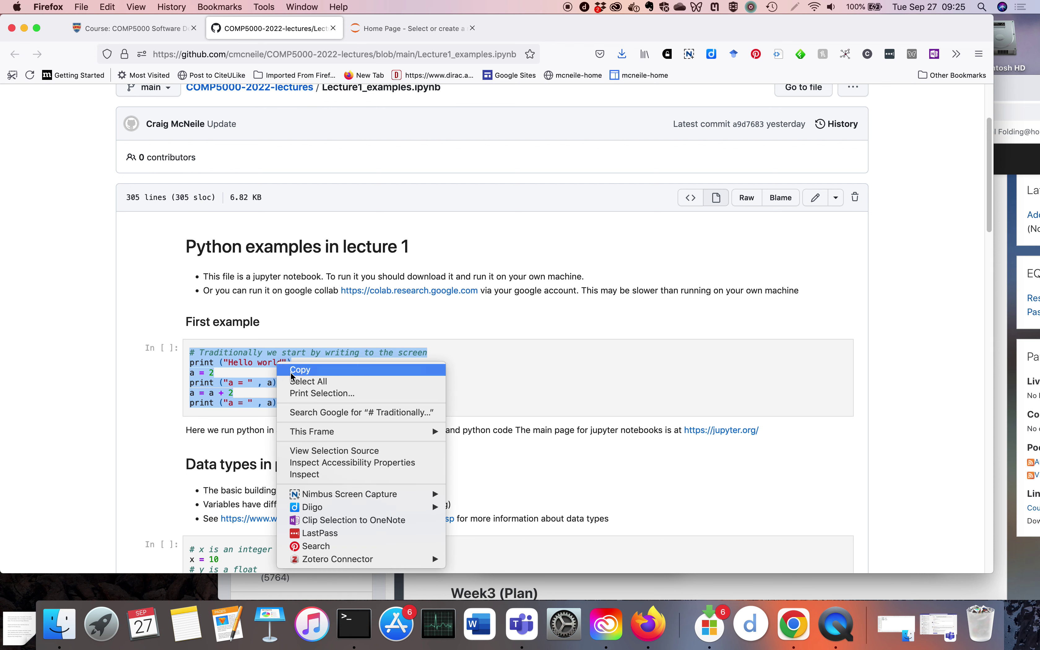
{"action": "left_click", "coordinate": [298, 373]}
{"action": "left_click", "coordinate": [421, 375]}
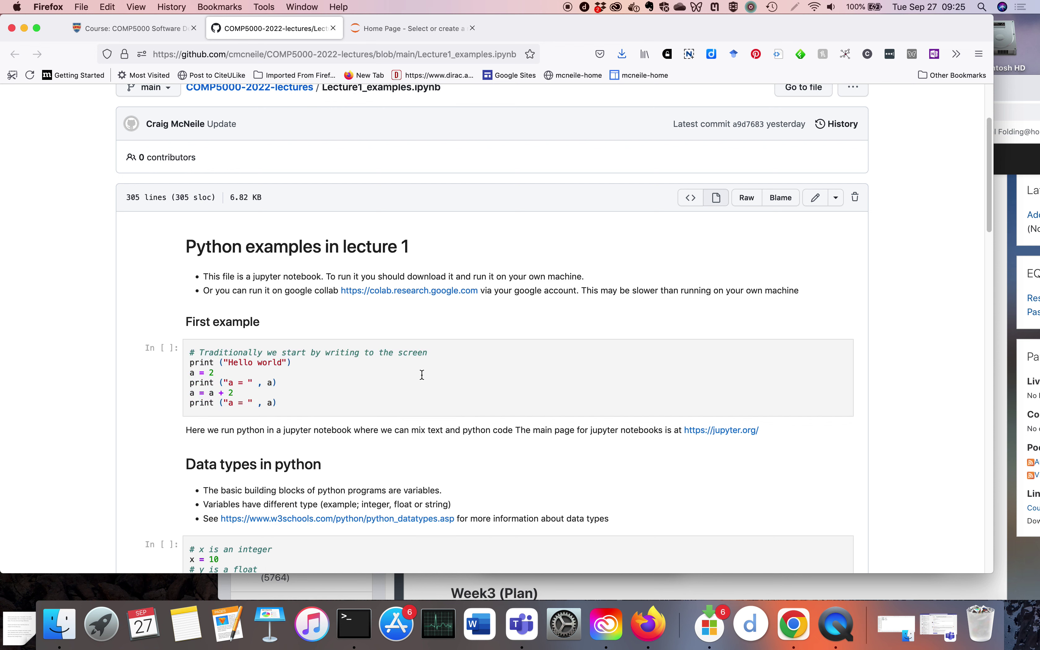
Save the raw notebook page to the Desktop as Lecture1_examples.ipynb
{"action": "left_click", "coordinate": [747, 198]}
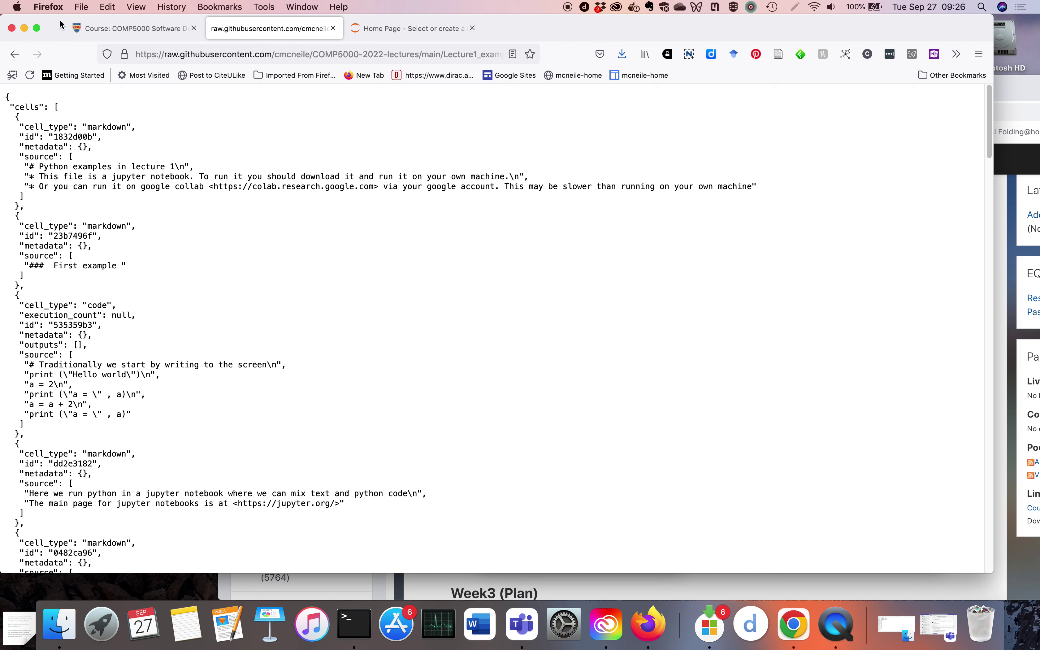
{"action": "left_click", "coordinate": [82, 6]}
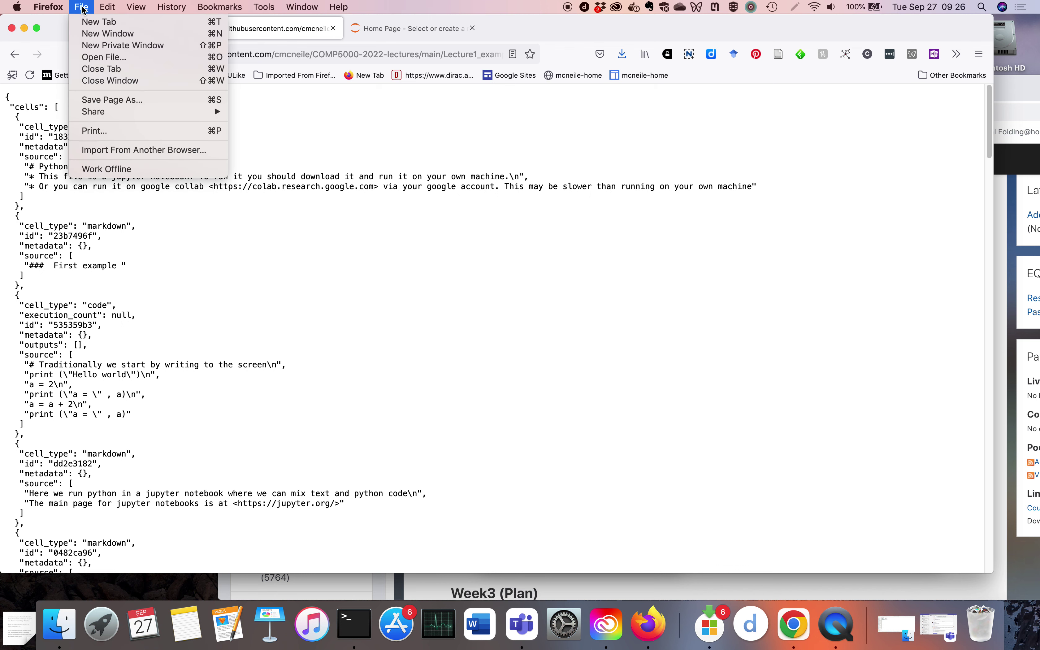
{"action": "left_click", "coordinate": [101, 98]}
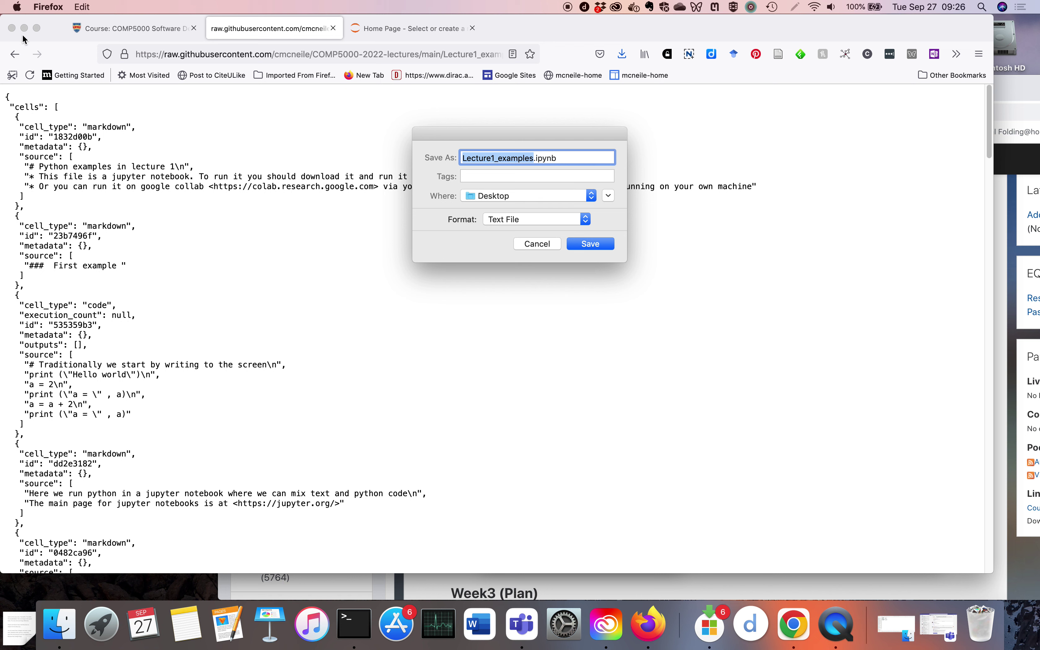
{"action": "left_click", "coordinate": [591, 245]}
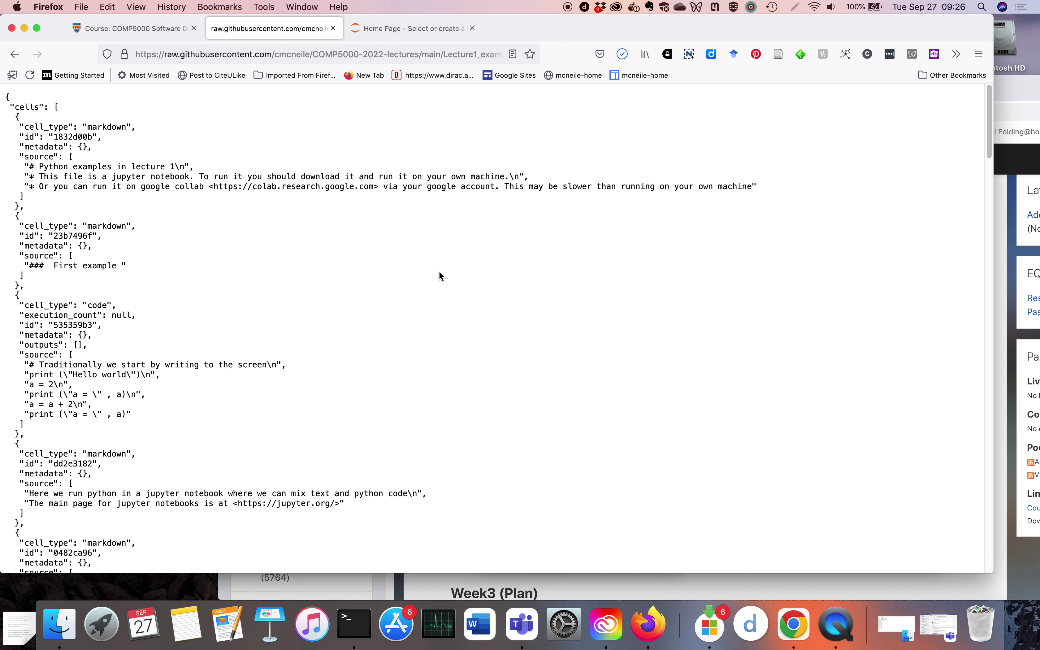
Return to the Jupyter Home Page file list
{"action": "left_click", "coordinate": [377, 33]}
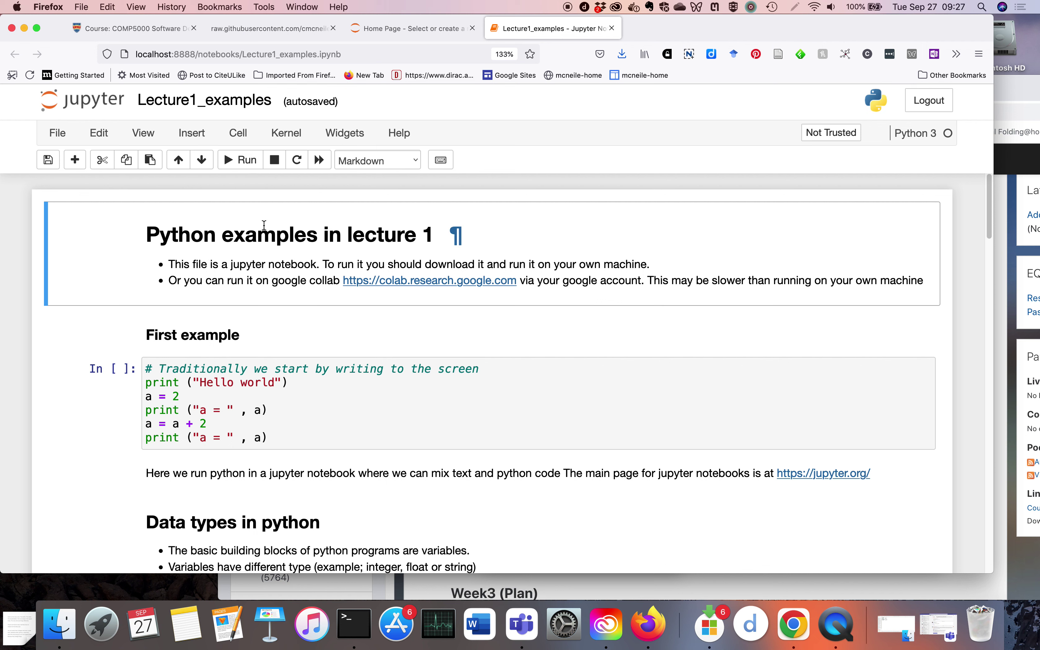
Run the first example, then change a = 2 to a = 20 and rerun it
{"action": "left_click", "coordinate": [242, 166]}
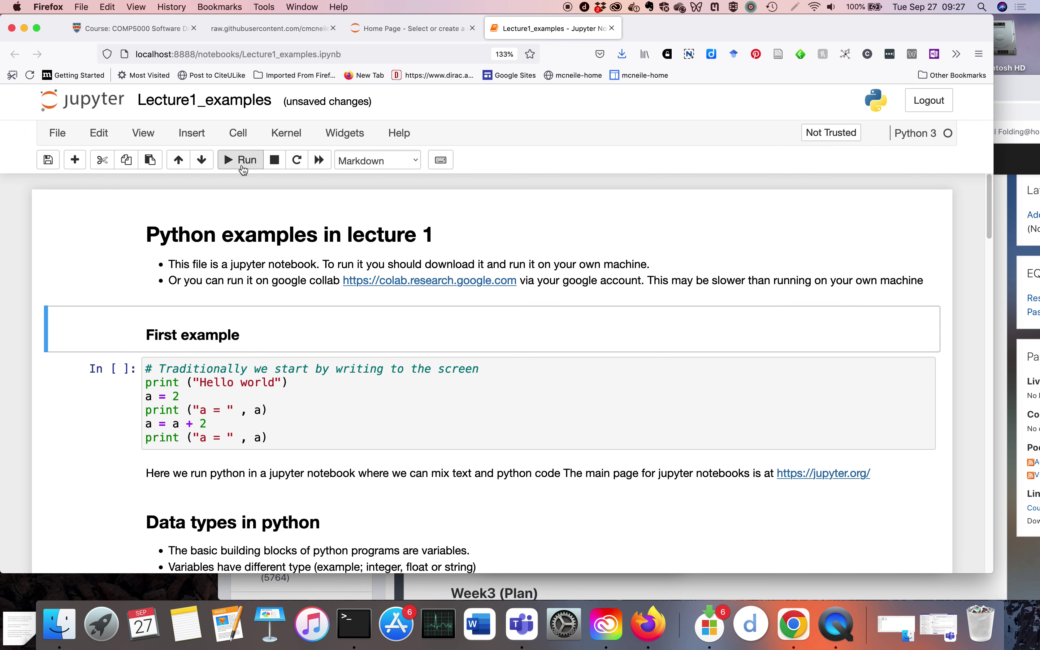
{"action": "left_click", "coordinate": [243, 169]}
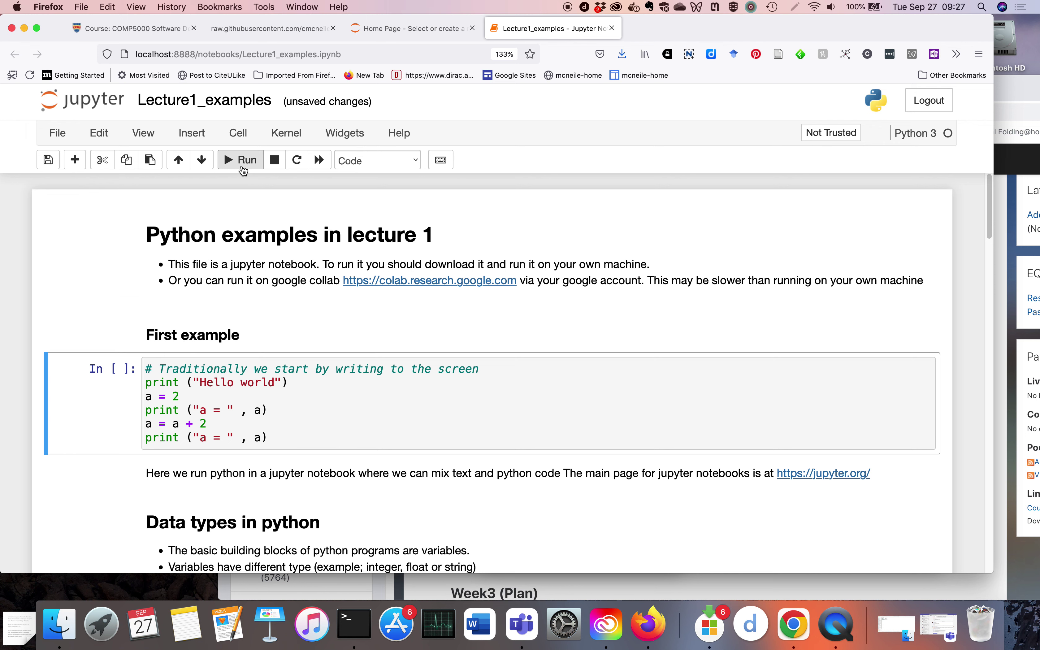
{"action": "left_click", "coordinate": [244, 170]}
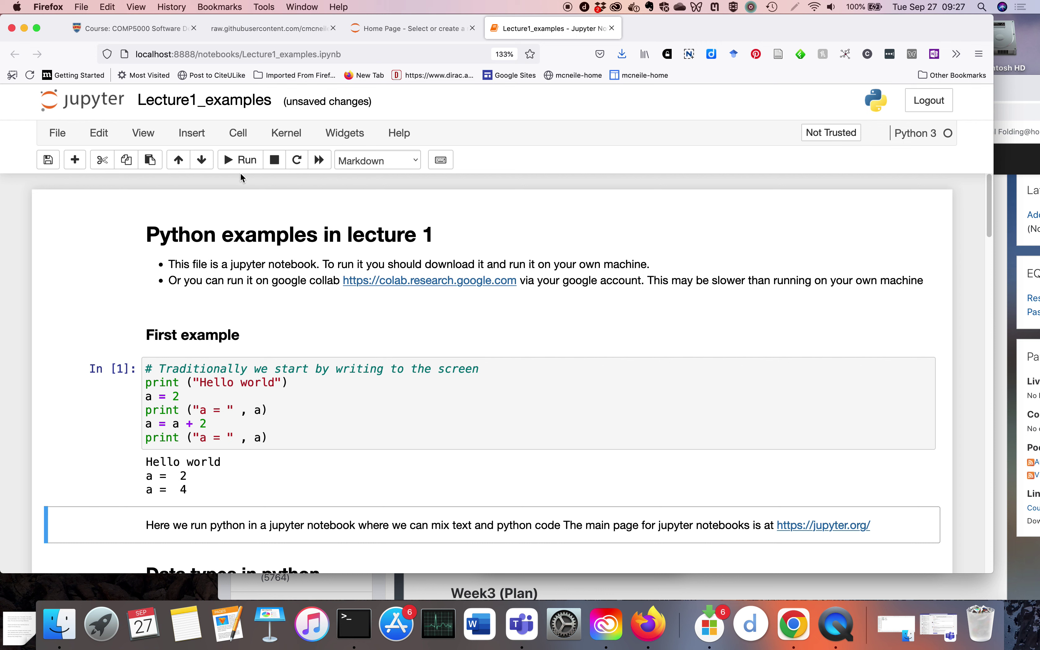
{"action": "left_click", "coordinate": [281, 400]}
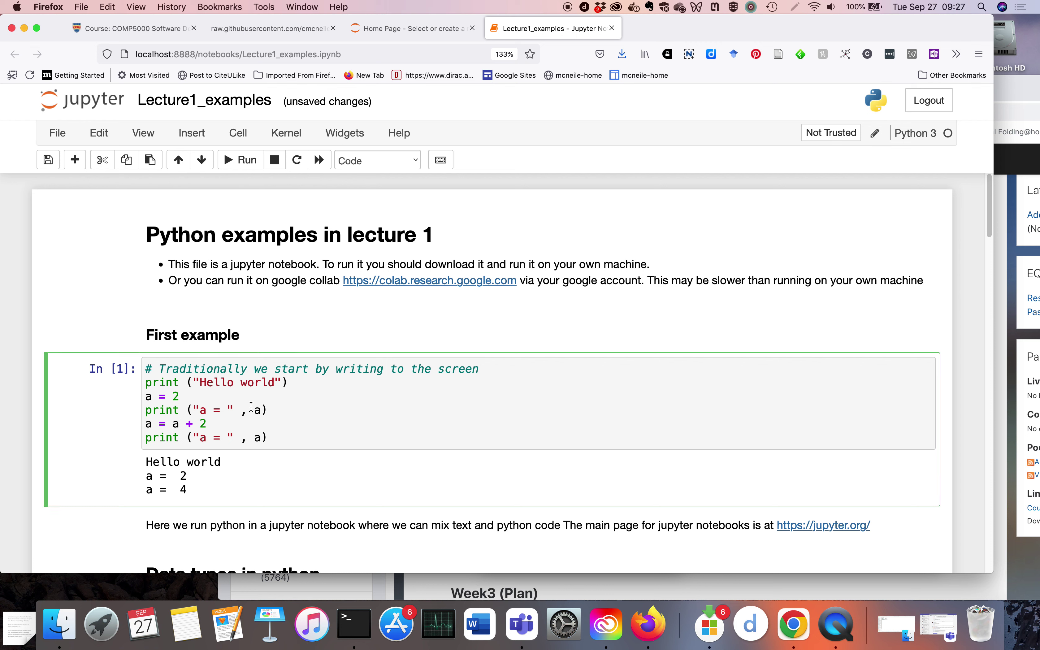
{"action": "type", "text": "0"}
{"action": "left_click", "coordinate": [251, 162]}
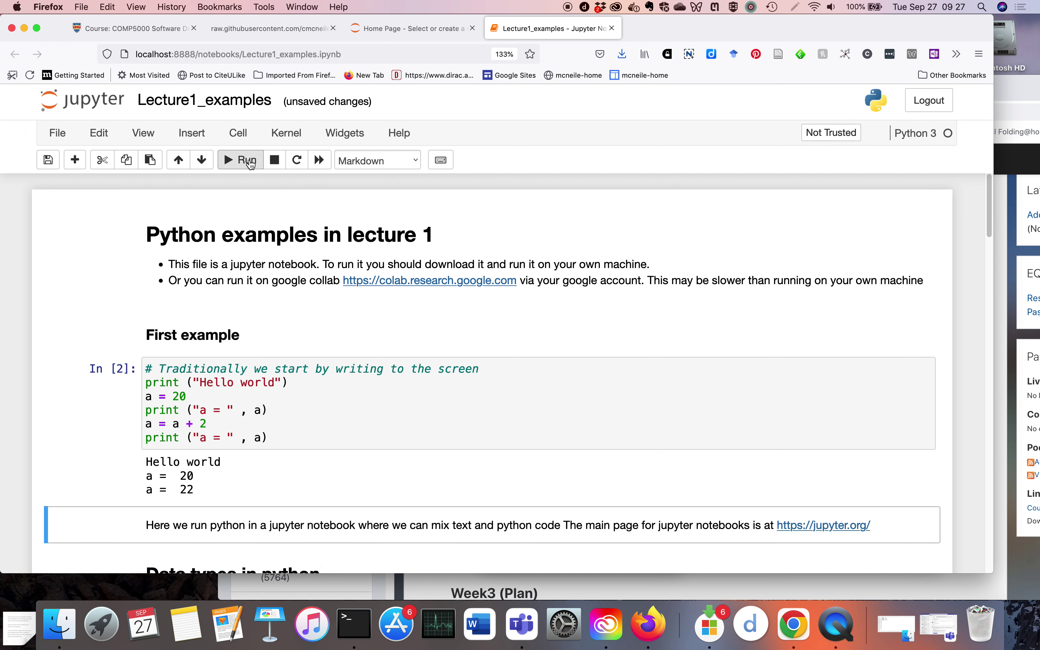
Retitle the heading to 'First example ok' and render it
{"action": "double_click", "coordinate": [215, 339]}
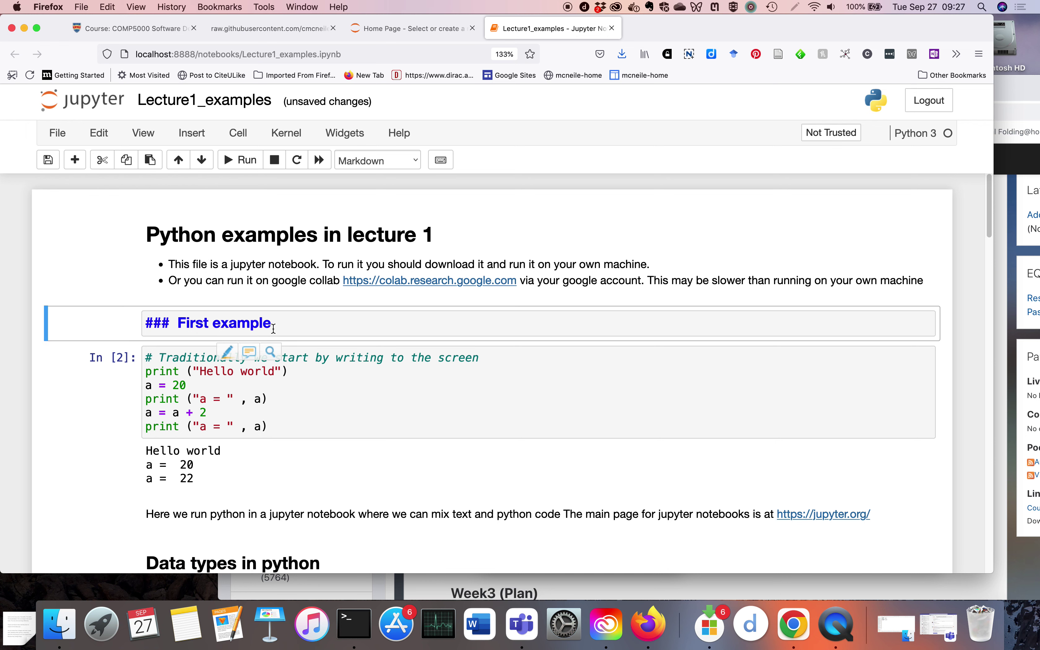
{"action": "left_click", "coordinate": [280, 323]}
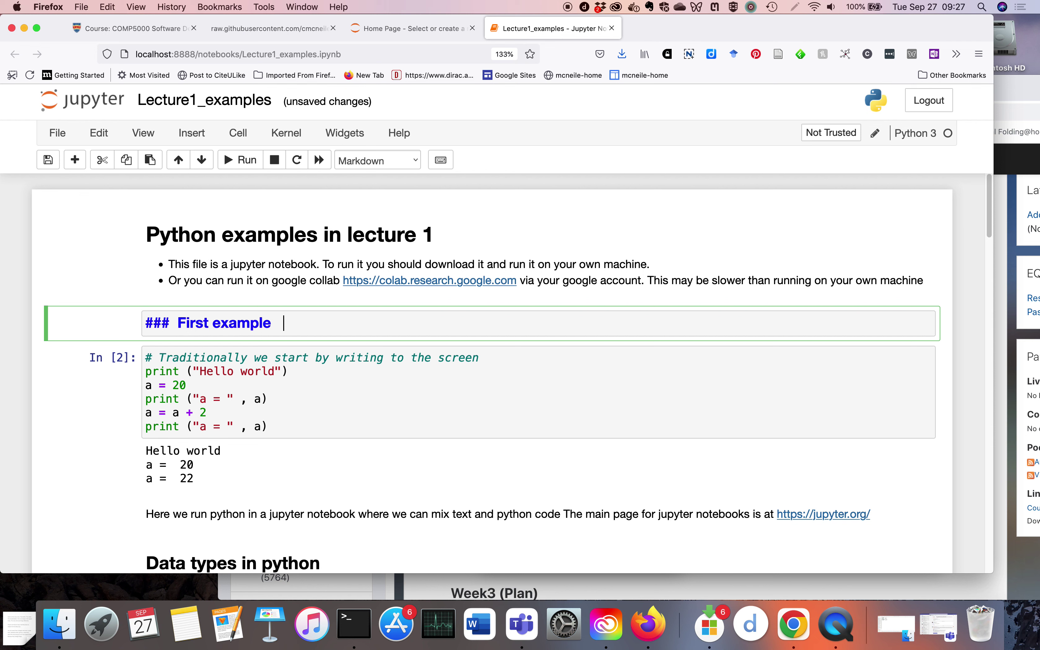
{"action": "type", "text": "ok"}
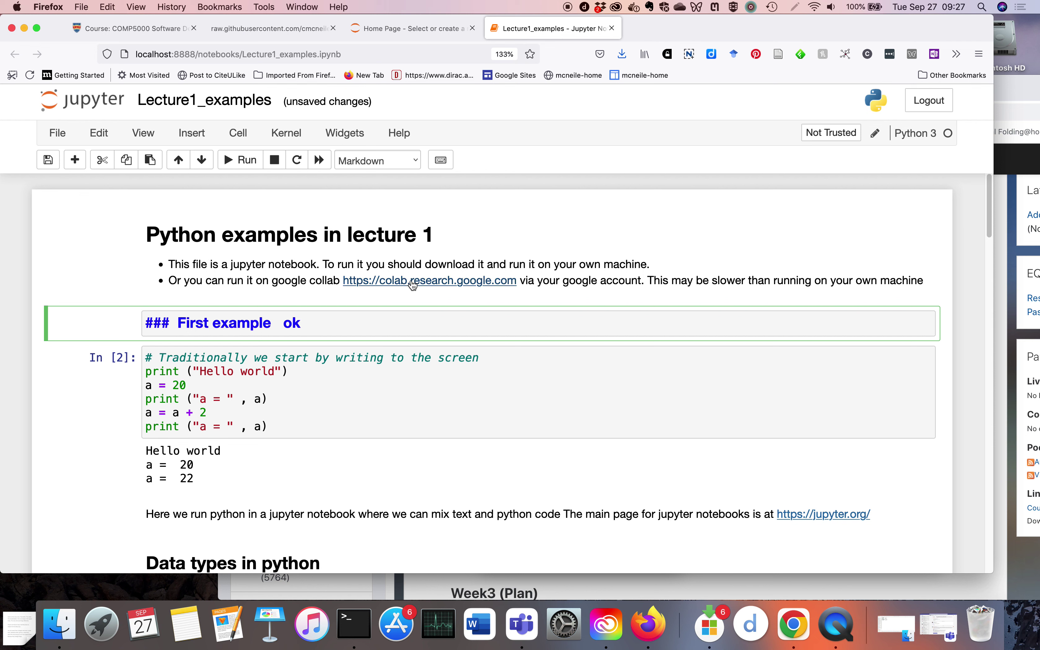
{"action": "left_click", "coordinate": [243, 167]}
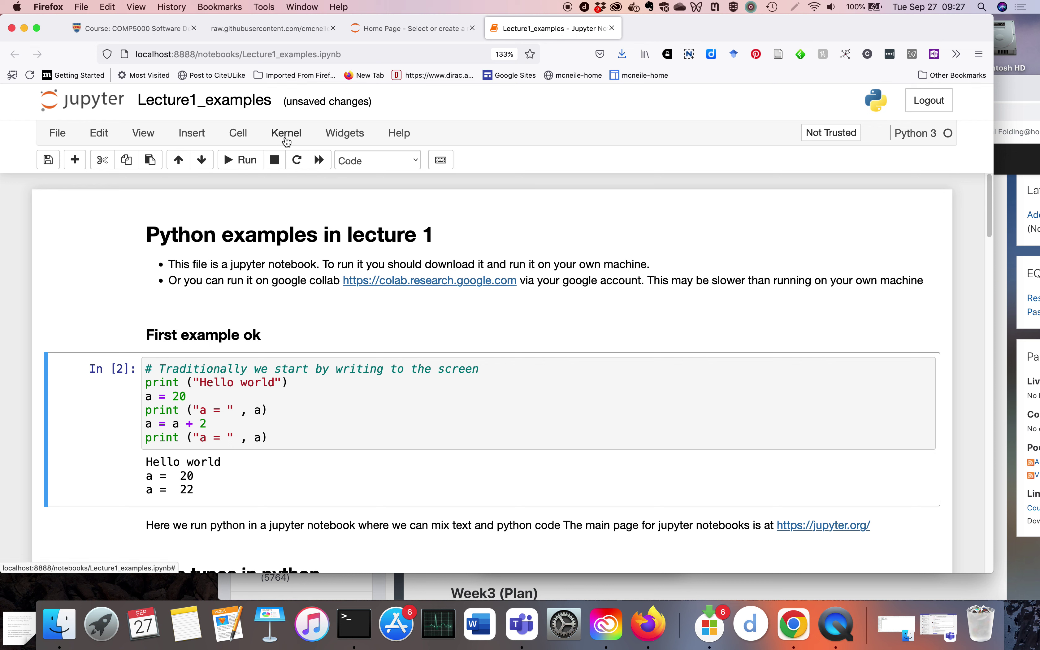
{"action": "left_click", "coordinate": [57, 136]}
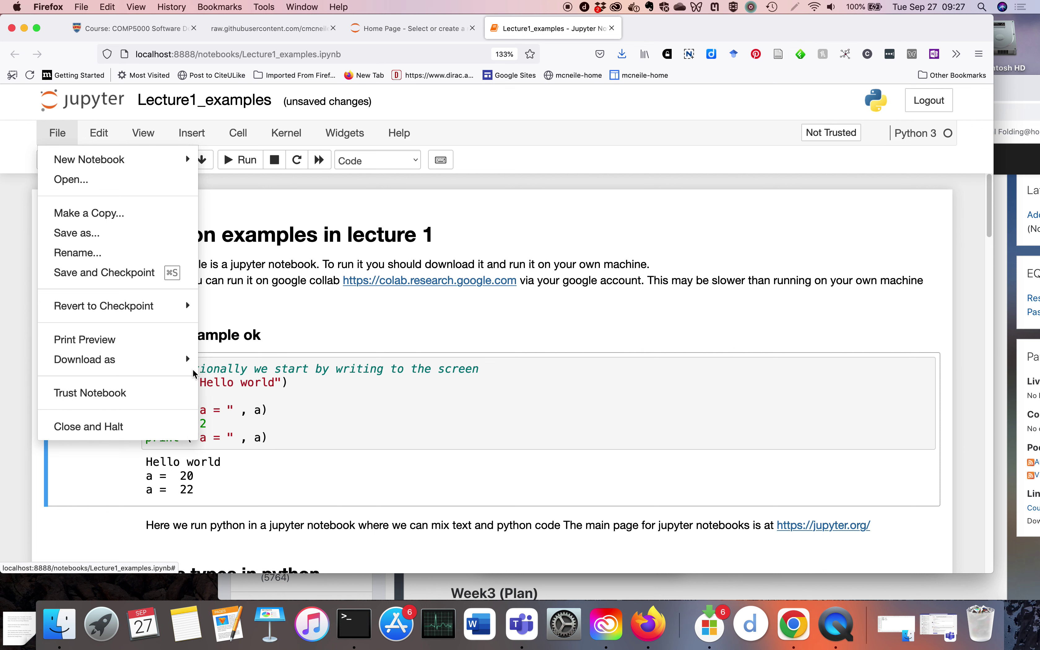
{"action": "mouse_move", "coordinate": [192, 374]}
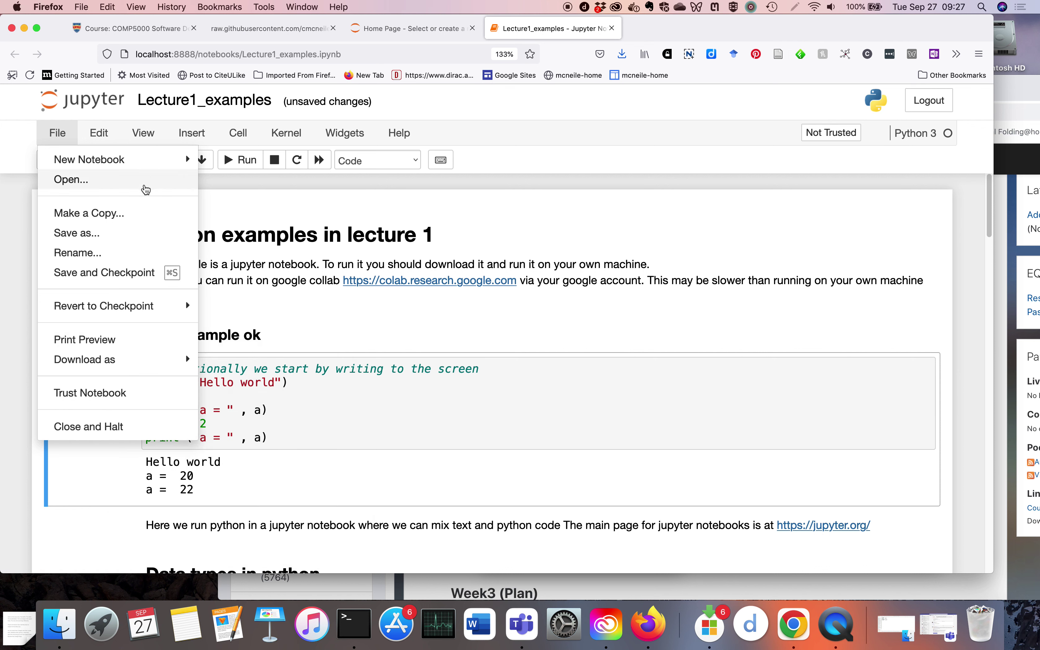
{"action": "left_click", "coordinate": [472, 122]}
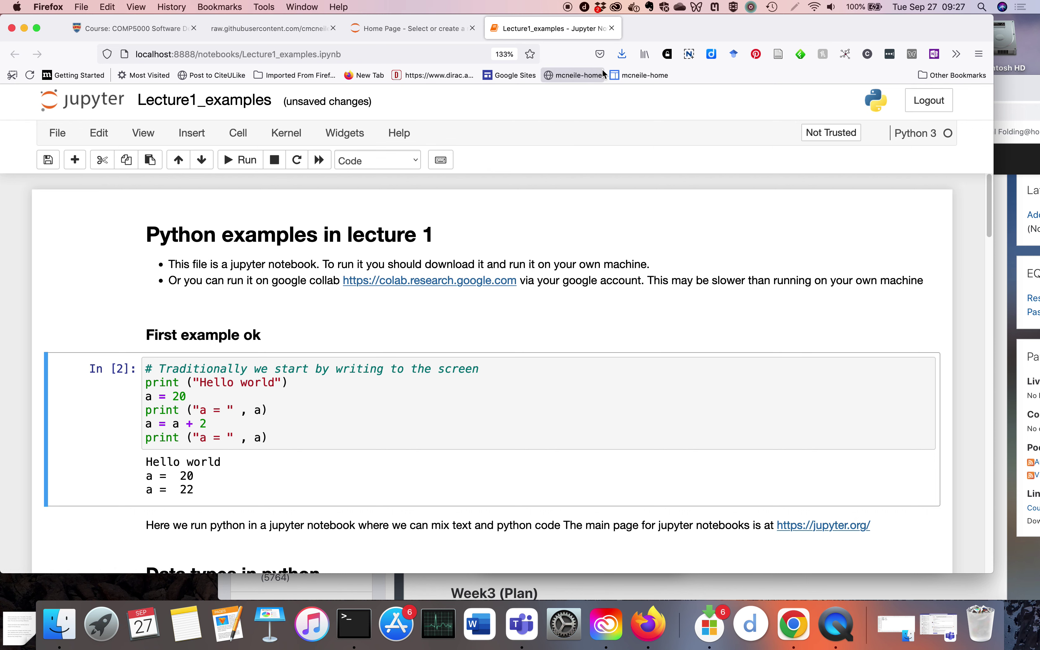
Download the COMP5000-2022-lectures repository as COMP5000-2022-lectures-main.zip from its Code menu
{"action": "left_click", "coordinate": [137, 28]}
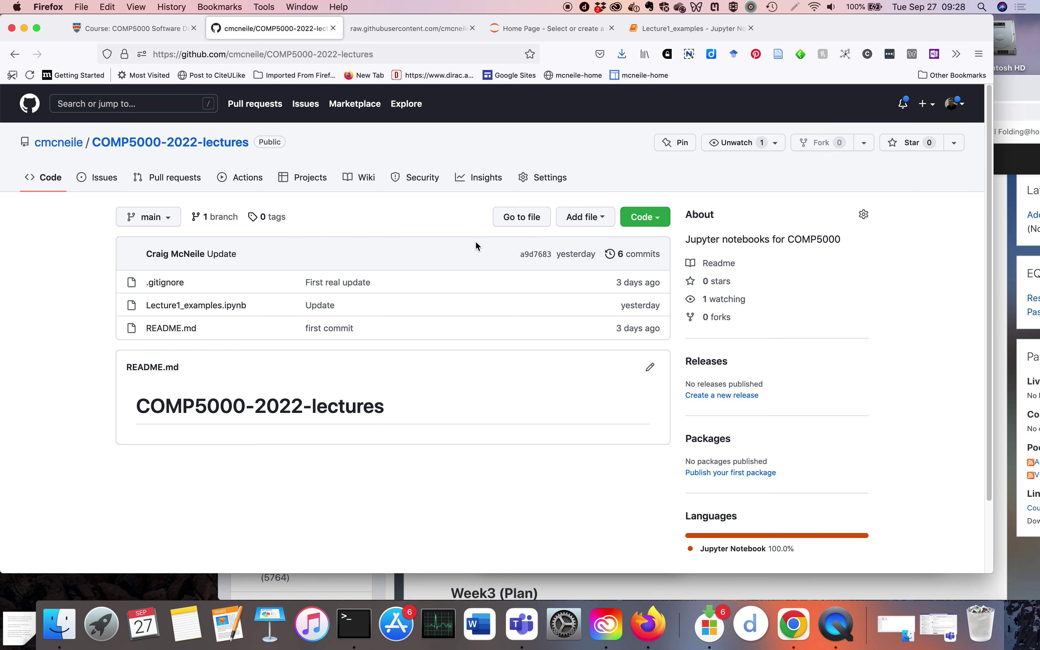
{"action": "left_click", "coordinate": [648, 218]}
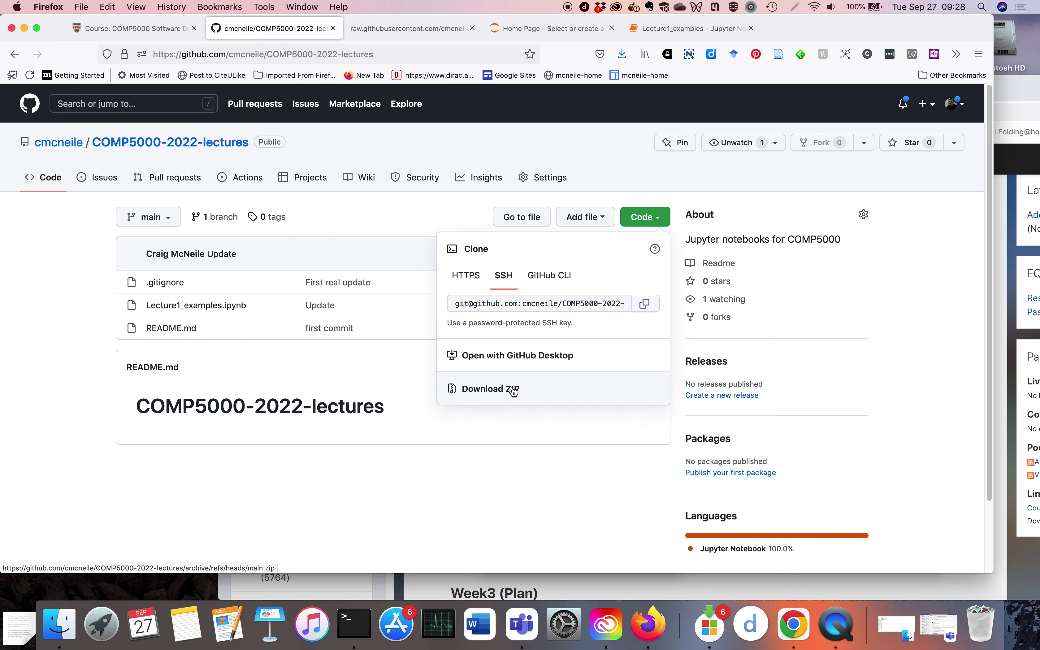
{"action": "left_click", "coordinate": [486, 398]}
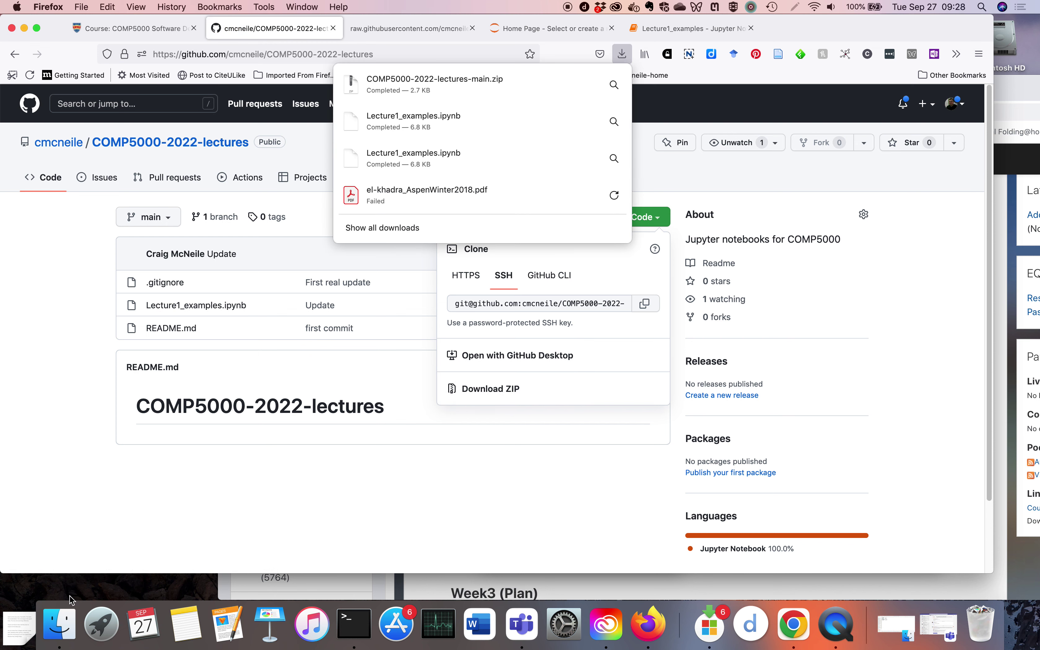
{"action": "left_click", "coordinate": [59, 624]}
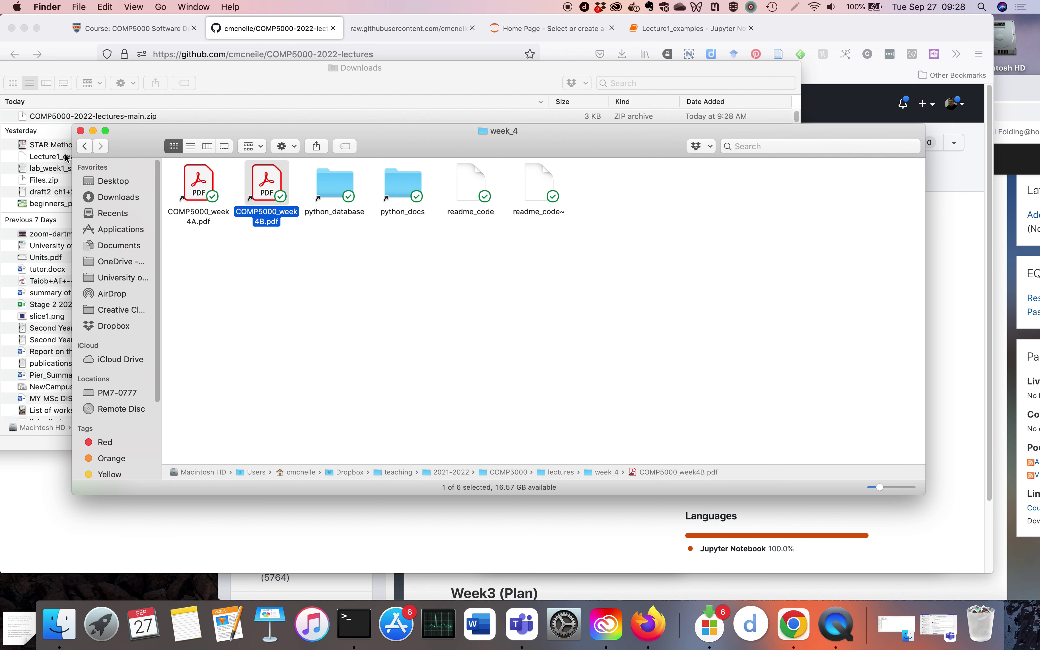
Extract COMP5000-2022-lectures-main.zip in Downloads and open the extracted folder
{"action": "left_click", "coordinate": [236, 83]}
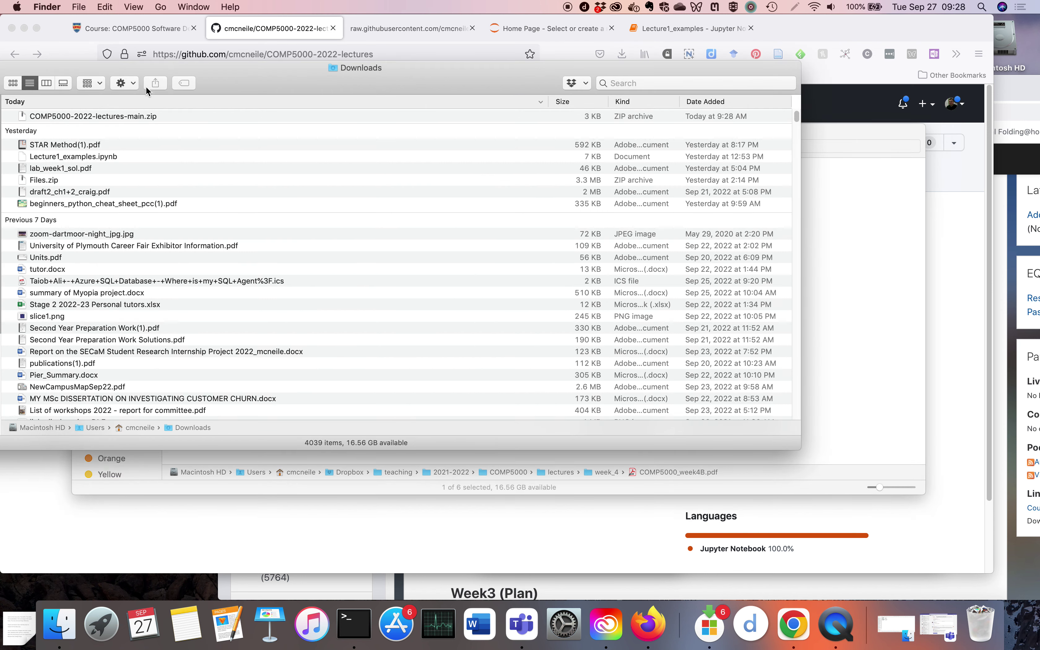
{"action": "double_click", "coordinate": [121, 116]}
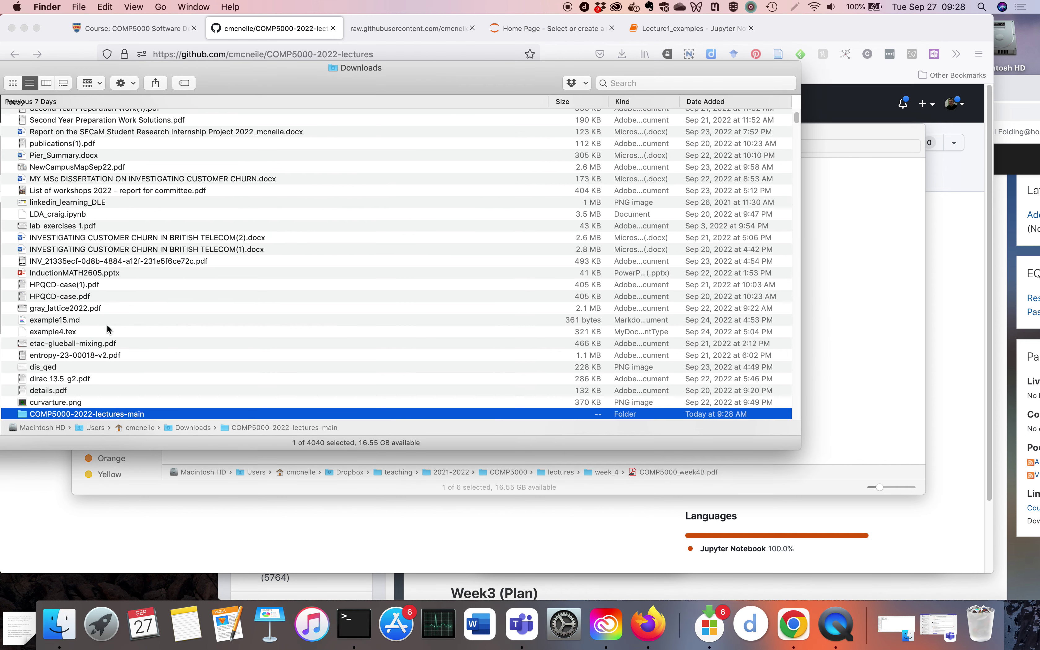
{"action": "double_click", "coordinate": [132, 413]}
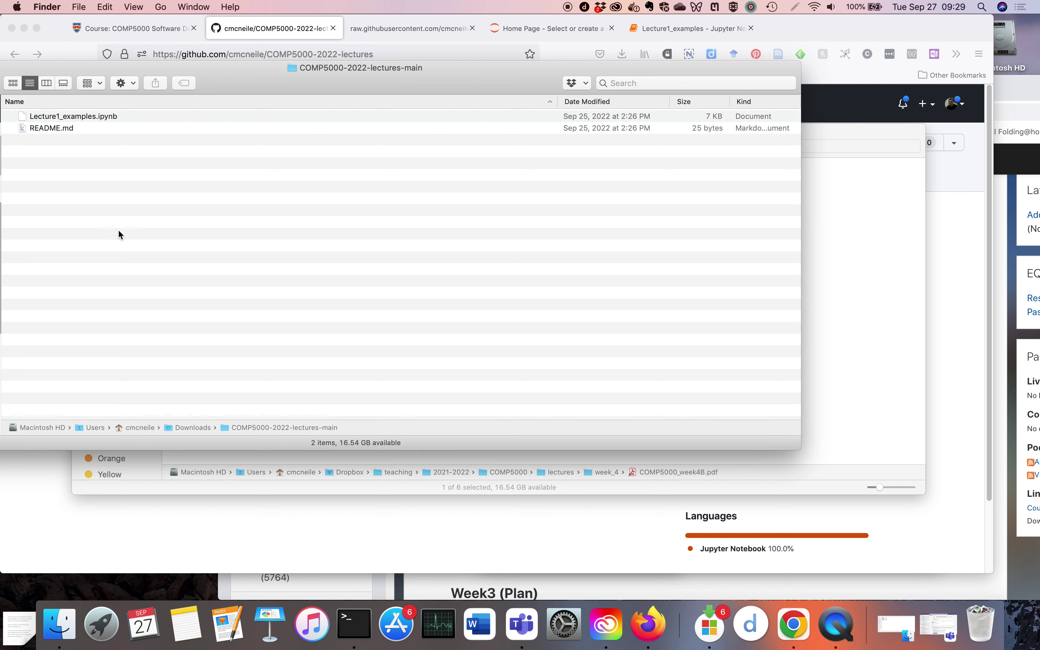
In Chrome, reopen Lecture1_examples.ipynb on GitHub via the lecture 1 notebook link
{"action": "left_click", "coordinate": [793, 621]}
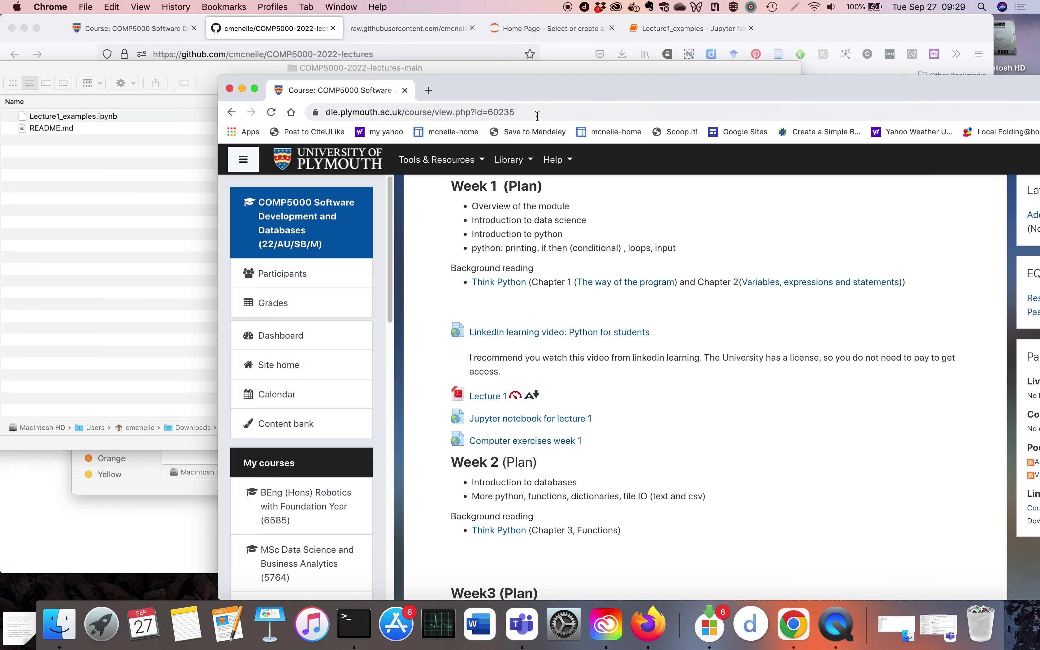
{"action": "left_click_drag", "start_coordinate": [533, 88], "coordinate": [311, 5]}
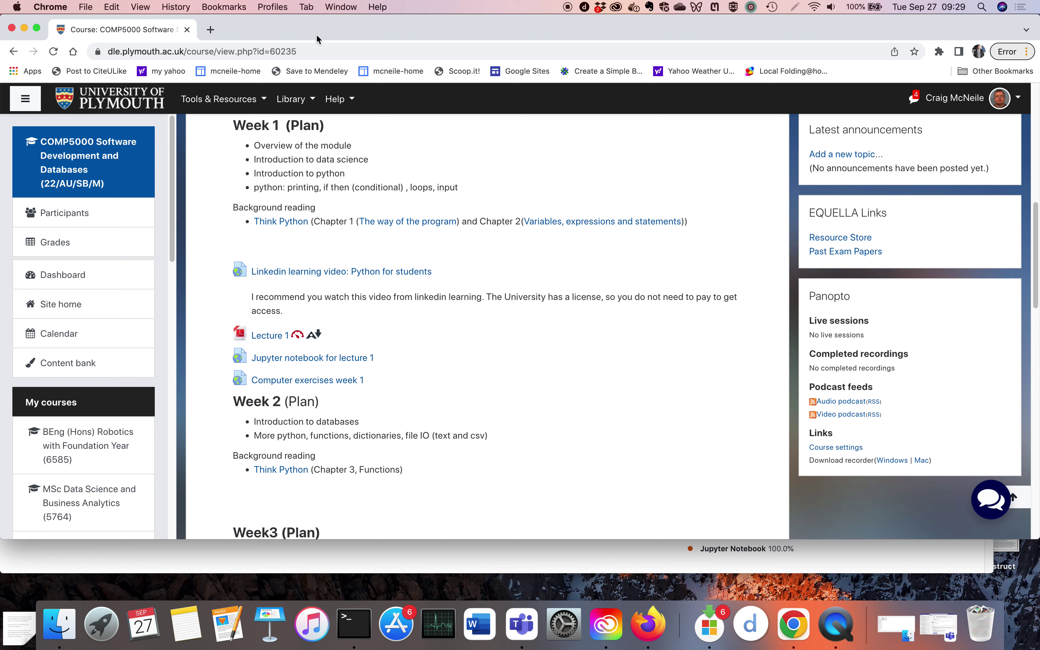
{"action": "left_click", "coordinate": [307, 359]}
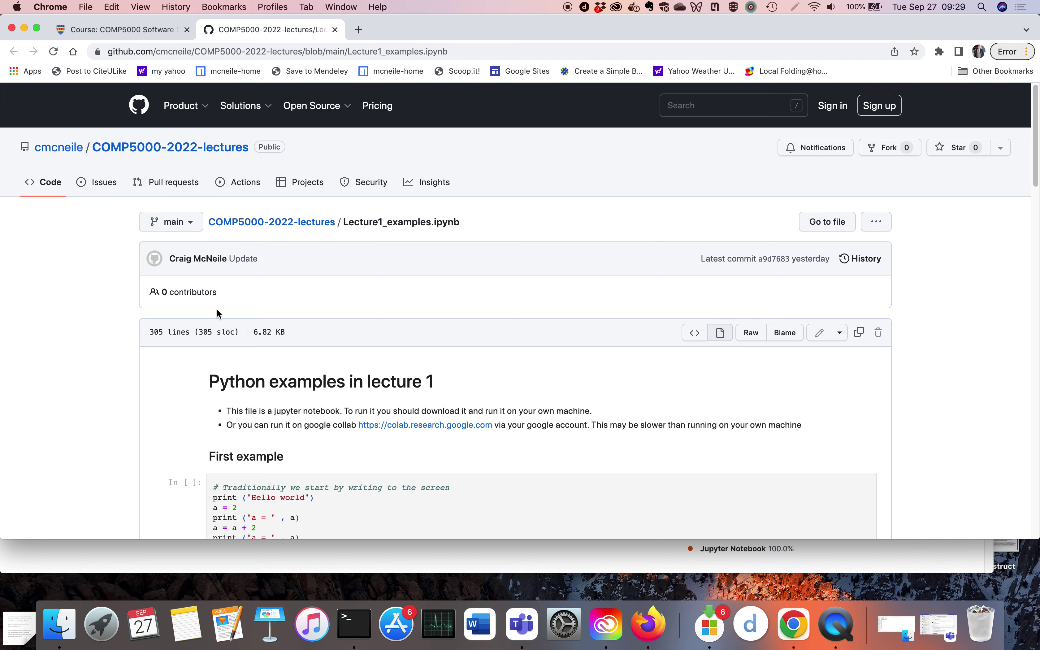
Show the raw notebook and start saving it as Lecture1_examples.ipynb without the .txt suffix
{"action": "left_click", "coordinate": [753, 332]}
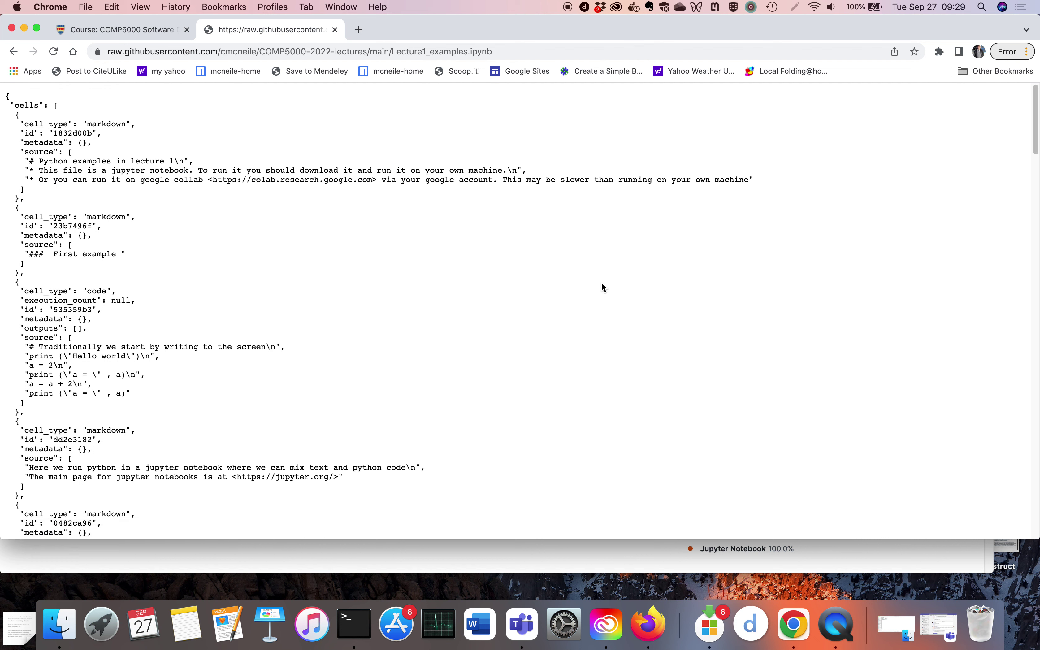
{"action": "left_click", "coordinate": [86, 7]}
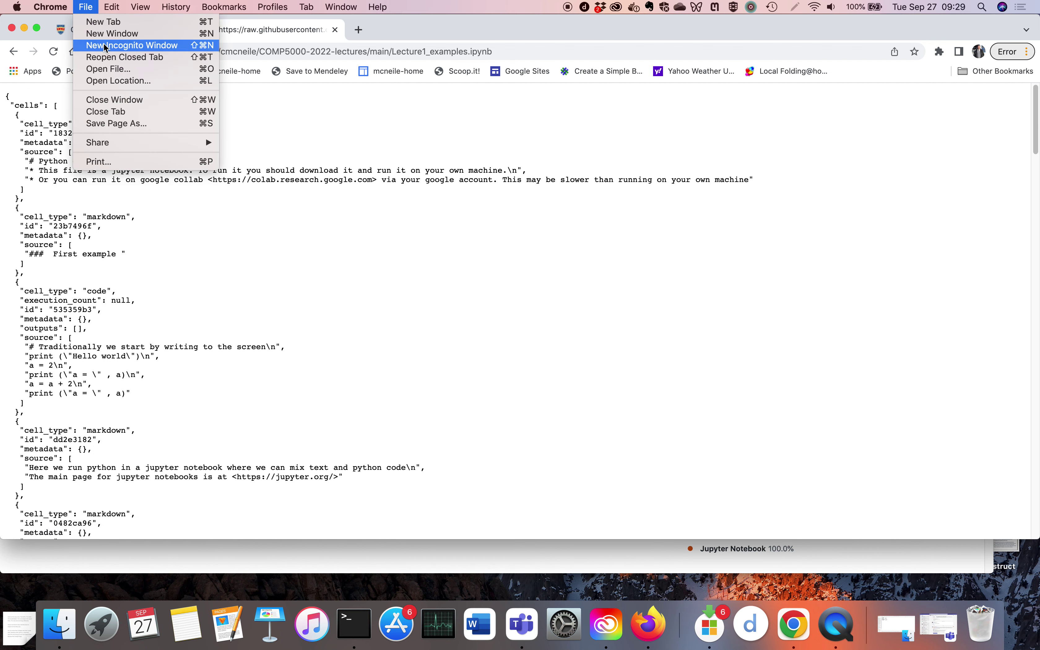
{"action": "left_click", "coordinate": [121, 123]}
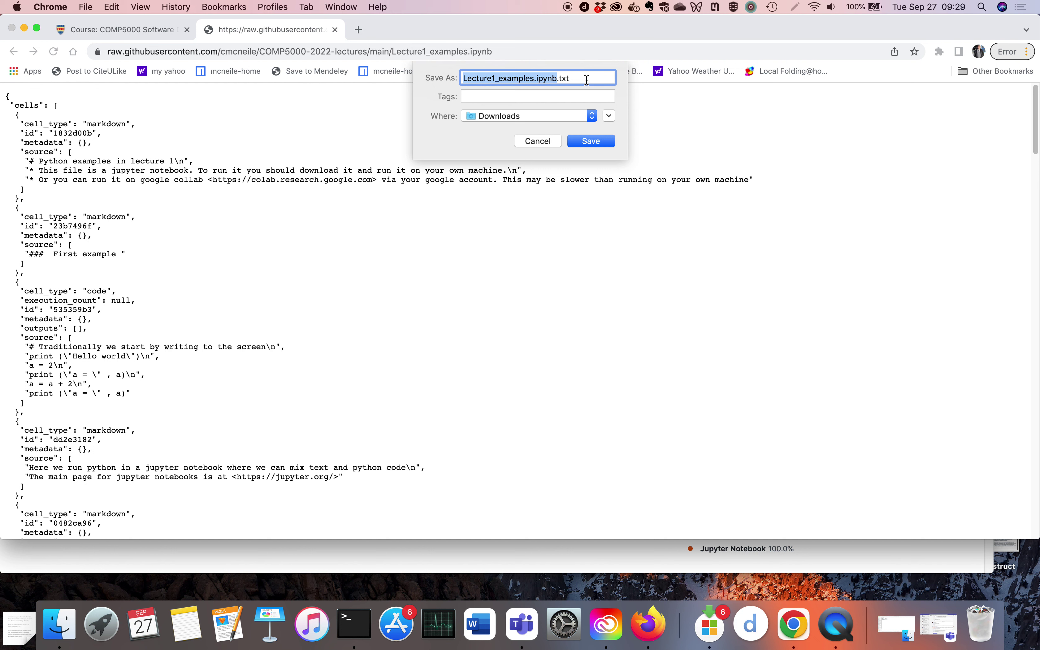
{"action": "key", "text": "Right"}
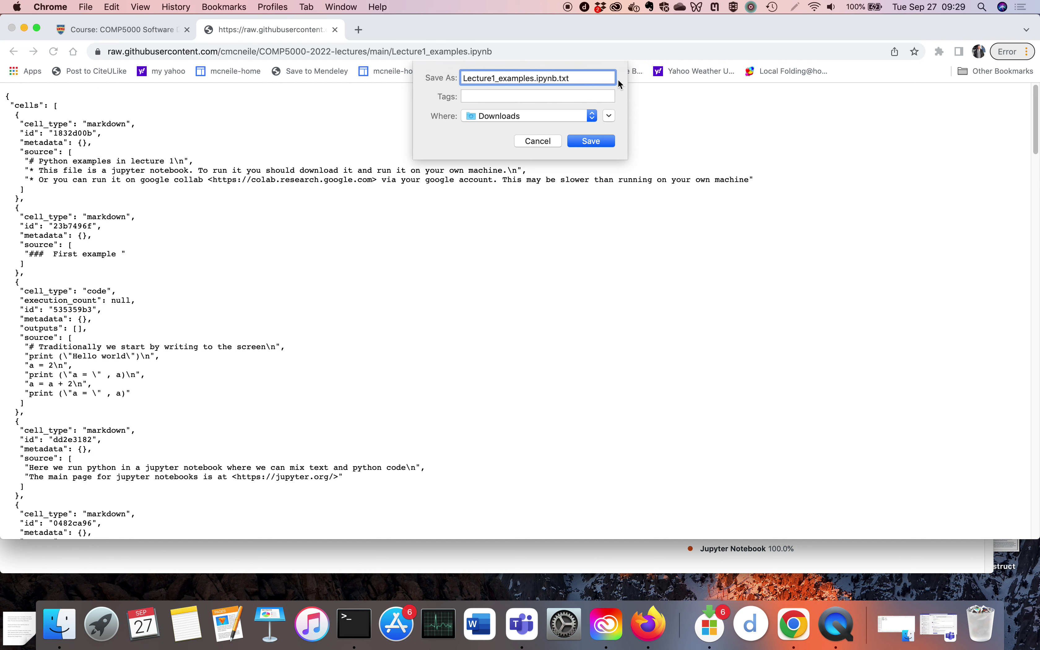
{"action": "key", "text": "BackSpace"}
{"action": "key", "text": "BackSpace"}
{"action": "key", "text": "BackSpace"}
{"action": "key", "text": "BackSpace"}
Save to Downloads, check Lecture1_examples.ipynb.txt's JSON in TextEdit, then close it
{"action": "left_click", "coordinate": [580, 142]}
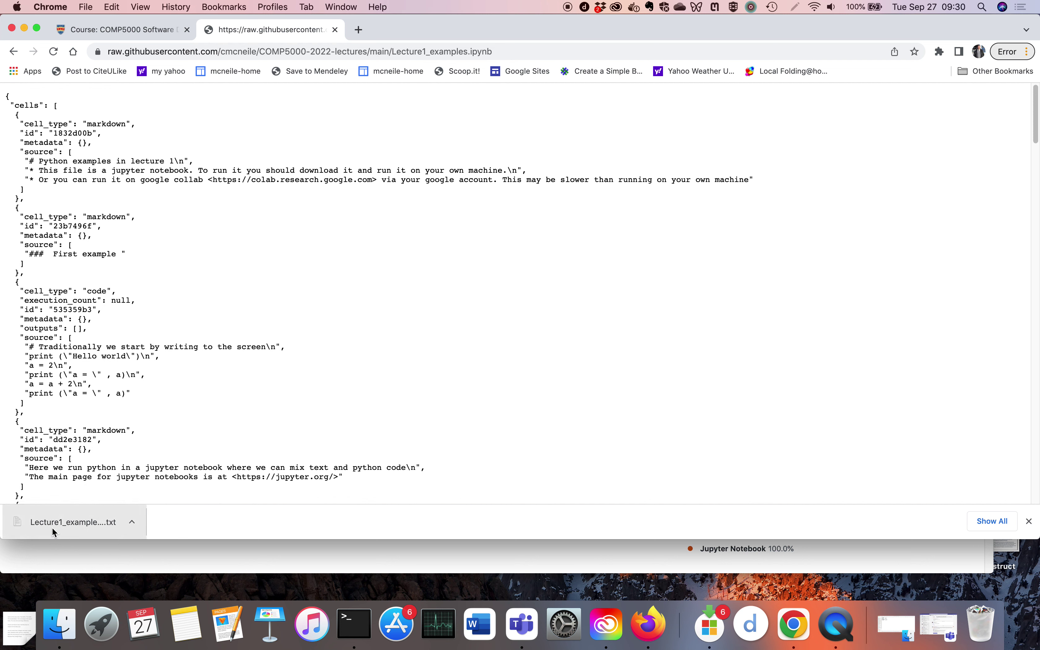
{"action": "left_click", "coordinate": [67, 530]}
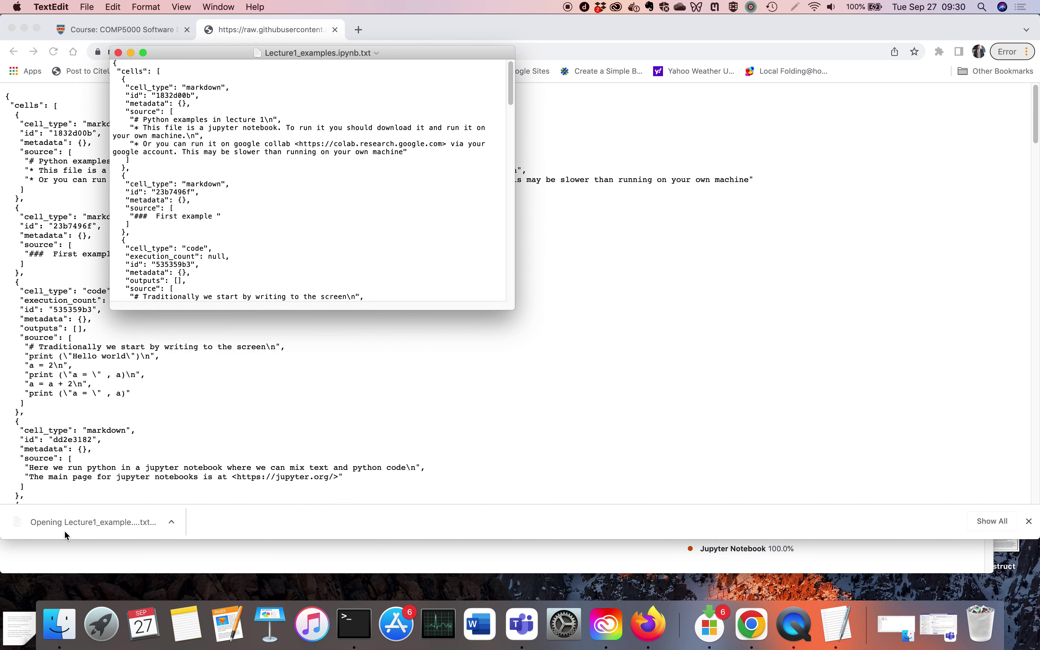
{"action": "left_click", "coordinate": [119, 52]}
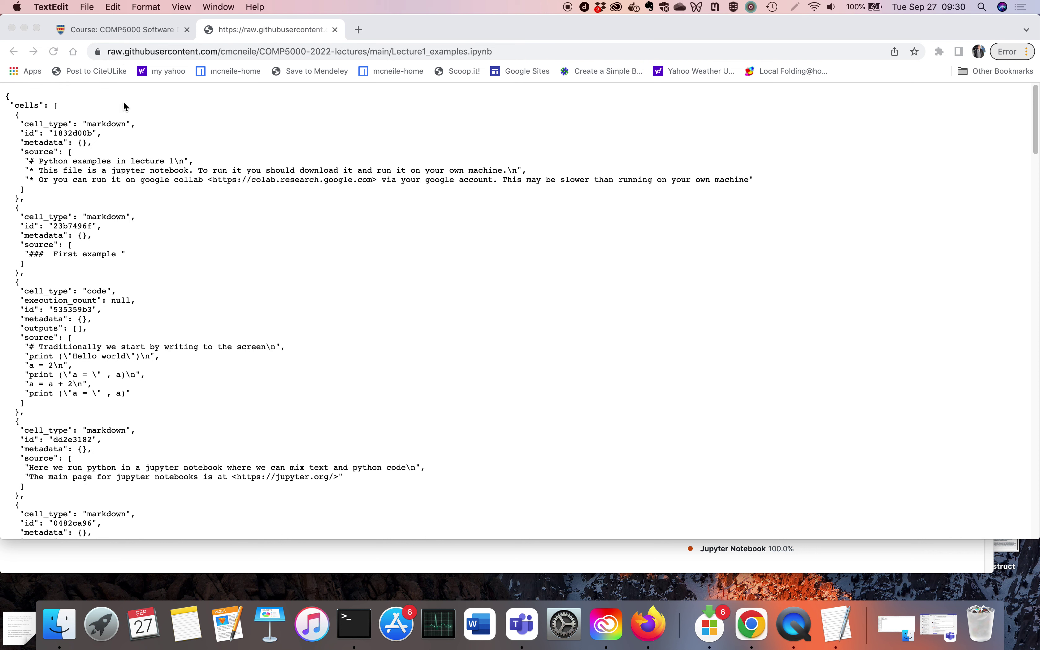